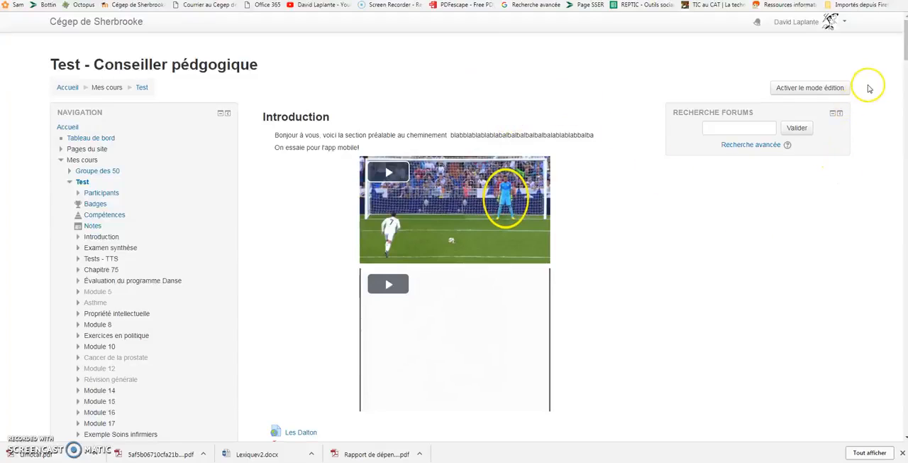
Turn on the course's edit mode and add a BigBlueButtonBN activity to the Introduction section
{"action": "left_click", "coordinate": [798, 88]}
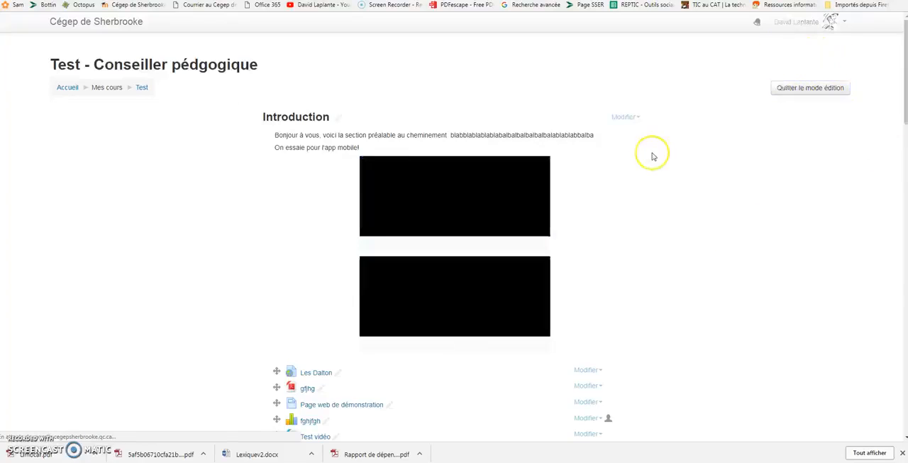
{"action": "scroll", "coordinate": [586, 164], "scroll_direction": "down", "scroll_amount": 3}
{"action": "scroll", "coordinate": [586, 164], "scroll_direction": "down", "scroll_amount": 7}
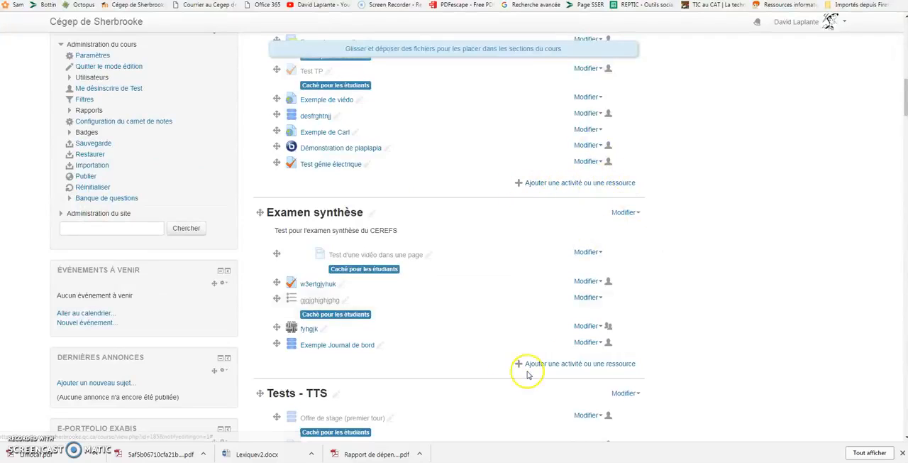
{"action": "left_click", "coordinate": [555, 183]}
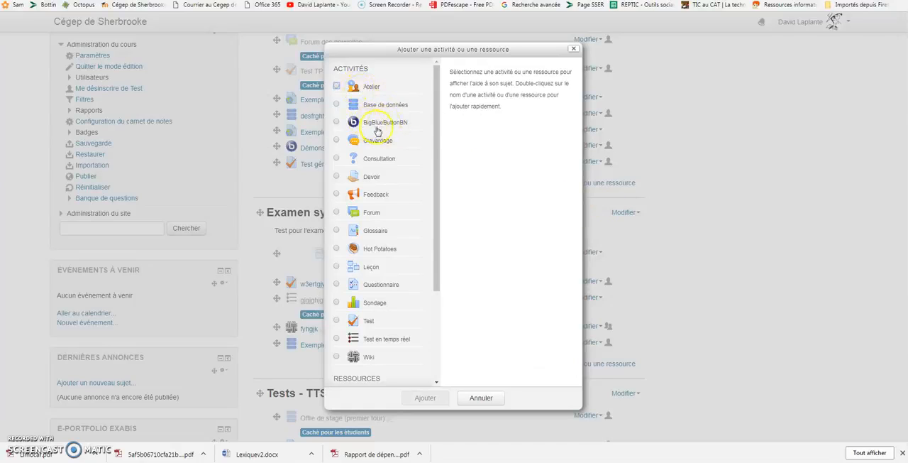
{"action": "left_click", "coordinate": [377, 124]}
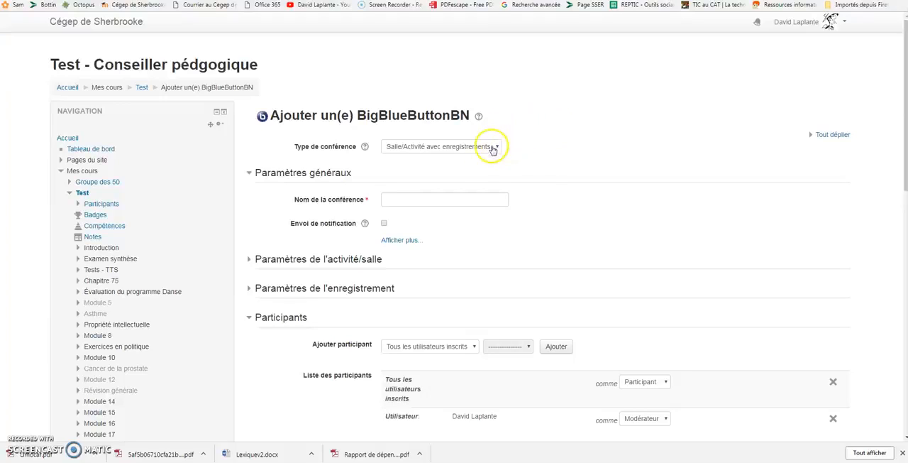
Review the conference types, keep Salle/Activité avec enregistrements, and name the conference "dxsfcg vhbjnbgfc"
{"action": "left_click", "coordinate": [455, 147]}
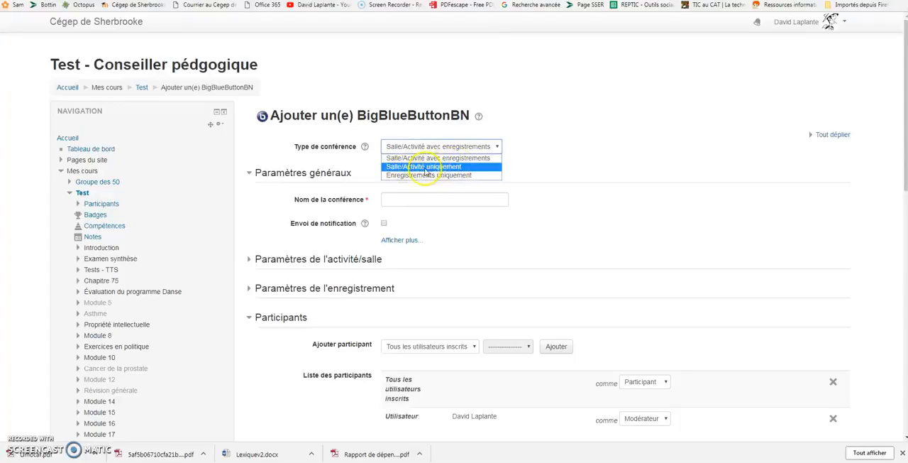
{"action": "left_click", "coordinate": [542, 172]}
{"action": "left_click", "coordinate": [453, 200]}
{"action": "type", "text": "dxsfcg vhbjnbgfc"}
{"action": "left_click", "coordinate": [584, 225]}
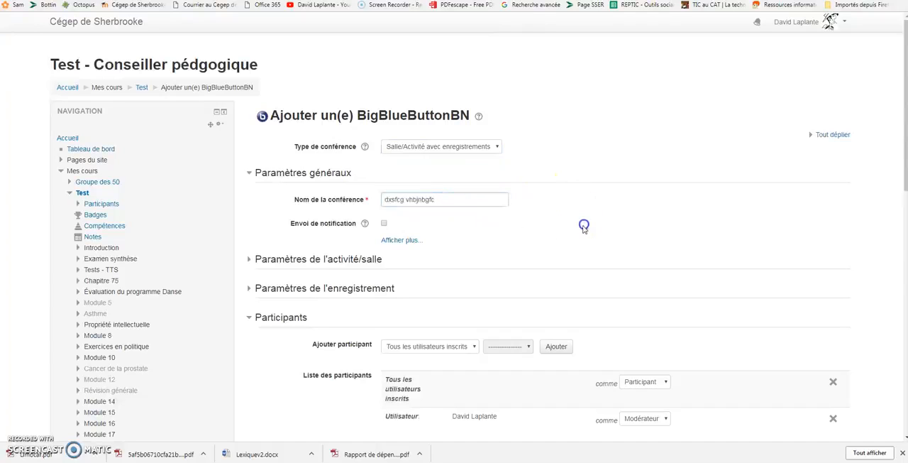
Read the help for Envoi de notification and reveal the additional general settings with the description editor
{"action": "scroll", "coordinate": [560, 224], "scroll_direction": "down", "scroll_amount": 2}
{"action": "scroll", "coordinate": [385, 87], "scroll_direction": "up", "scroll_amount": 1}
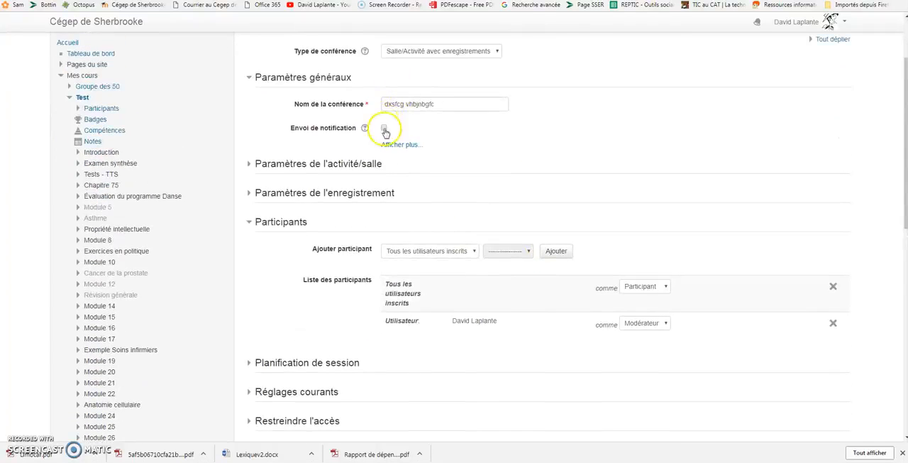
{"action": "left_click", "coordinate": [365, 129]}
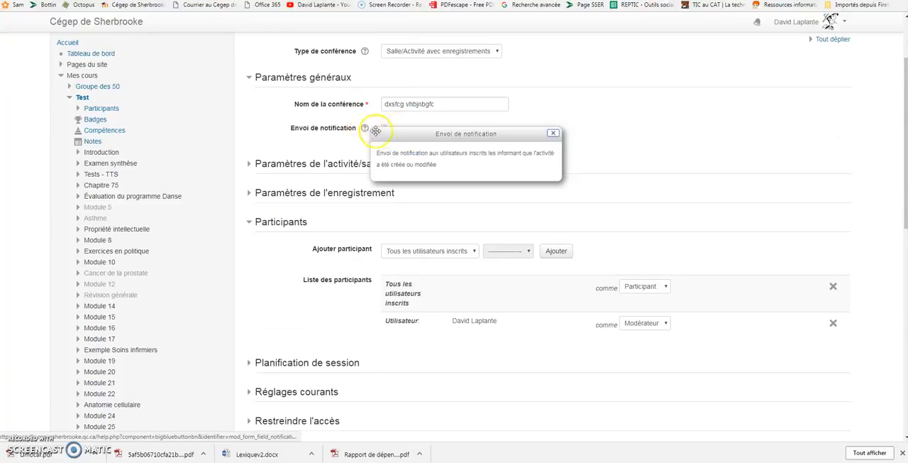
{"action": "left_click", "coordinate": [553, 133]}
{"action": "left_click", "coordinate": [400, 144]}
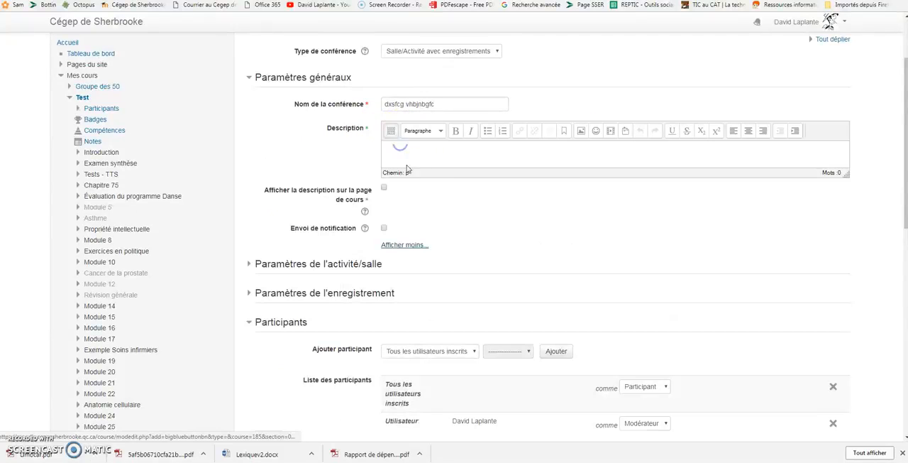
{"action": "left_click", "coordinate": [412, 154]}
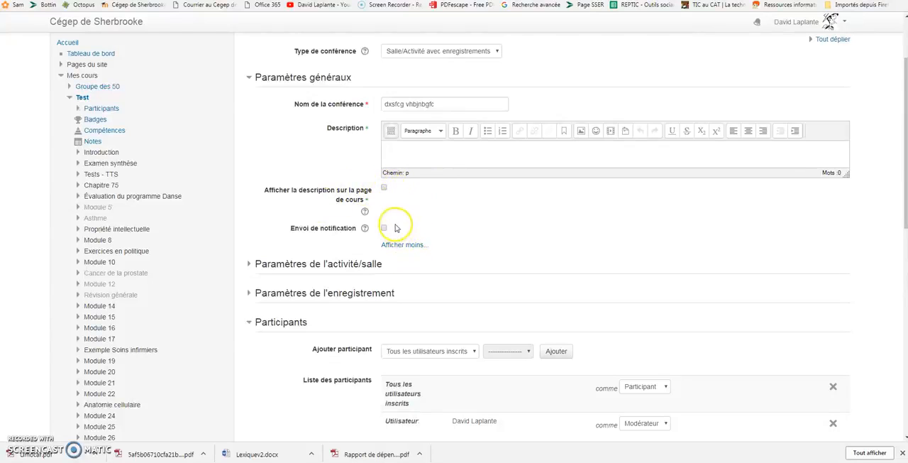
Expand the activity/room and recording settings and examine the welcome message, moderator, recording and imported-link options
{"action": "left_click", "coordinate": [249, 263]}
{"action": "scroll", "coordinate": [263, 259], "scroll_direction": "down", "scroll_amount": 2}
{"action": "left_click", "coordinate": [458, 215]}
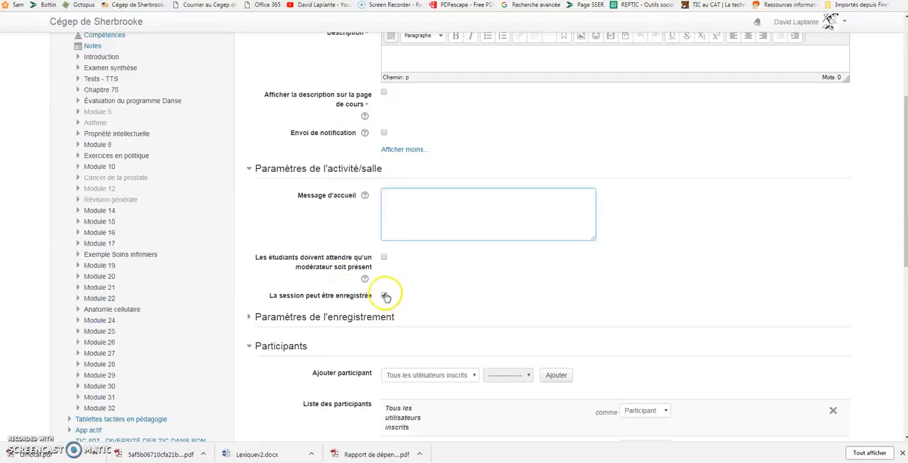
{"action": "scroll", "coordinate": [398, 304], "scroll_direction": "down", "scroll_amount": 1}
{"action": "left_click", "coordinate": [345, 270]}
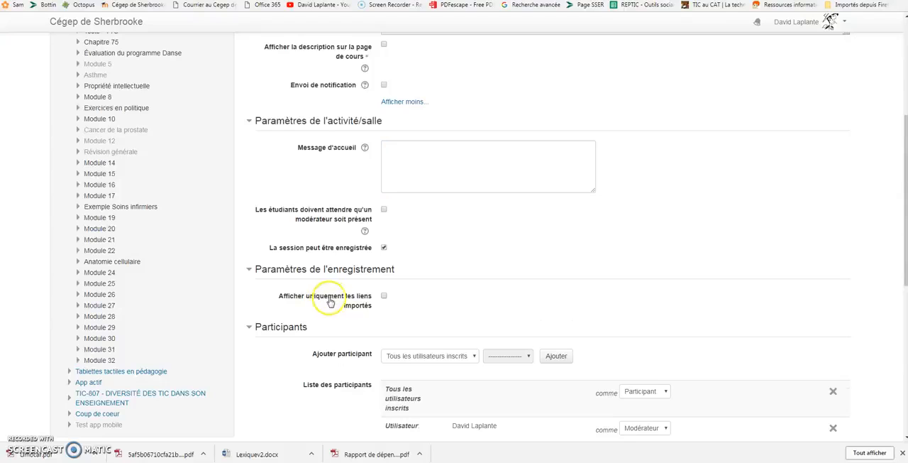
{"action": "scroll", "coordinate": [399, 298], "scroll_direction": "down", "scroll_amount": 2}
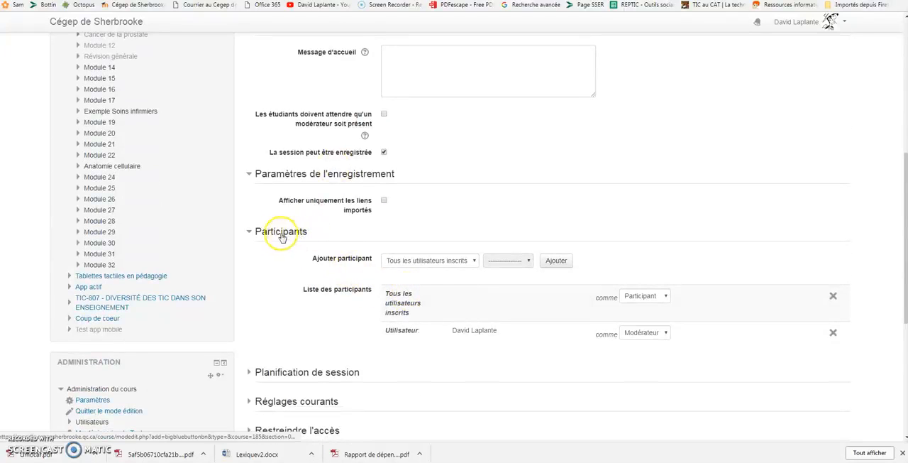
Examine the roles offered for adding participants, and return the selection to Tous les utilisateurs inscrits
{"action": "left_click", "coordinate": [473, 263]}
{"action": "left_click", "coordinate": [397, 280]}
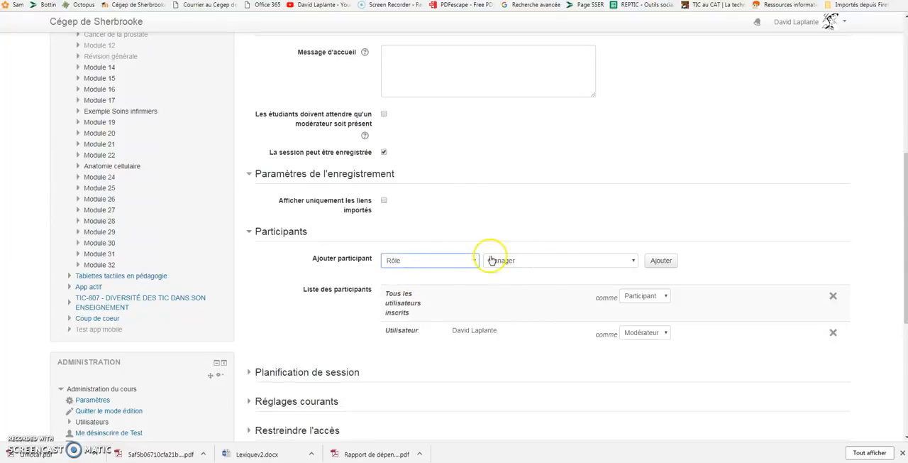
{"action": "left_click", "coordinate": [553, 262]}
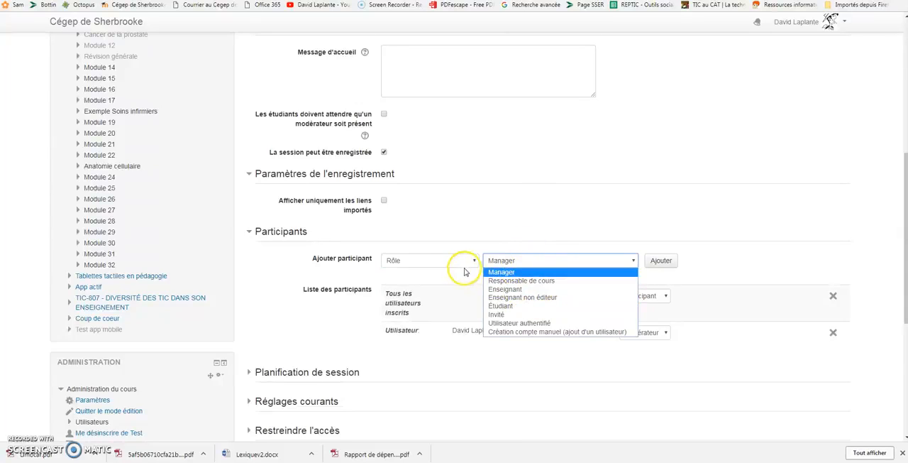
{"action": "left_click", "coordinate": [519, 289]}
{"action": "left_click", "coordinate": [474, 266]}
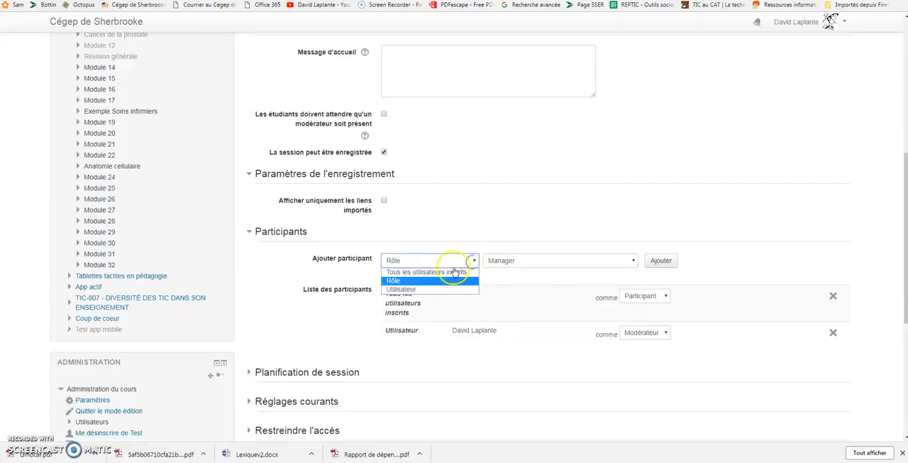
{"action": "left_click", "coordinate": [461, 270]}
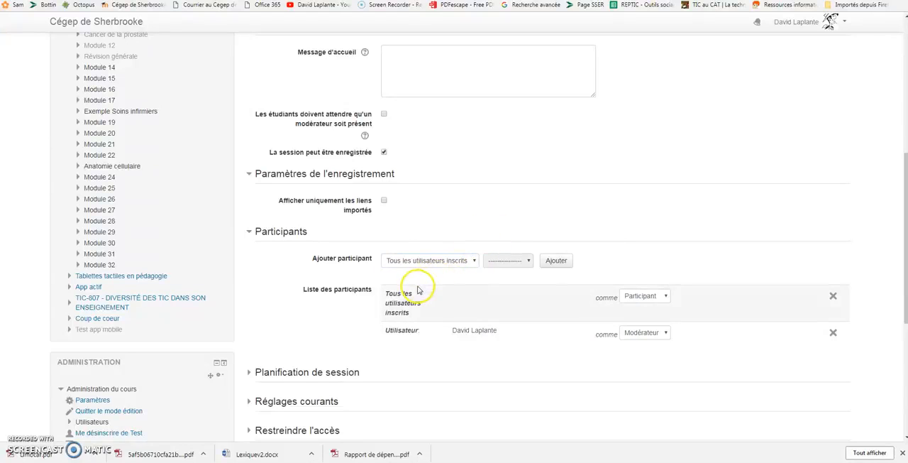
Add the second user in the user list to the participants, and return the participant selection to Tous les utilisateurs inscrits
{"action": "left_click", "coordinate": [450, 260]}
{"action": "left_click", "coordinate": [406, 290]}
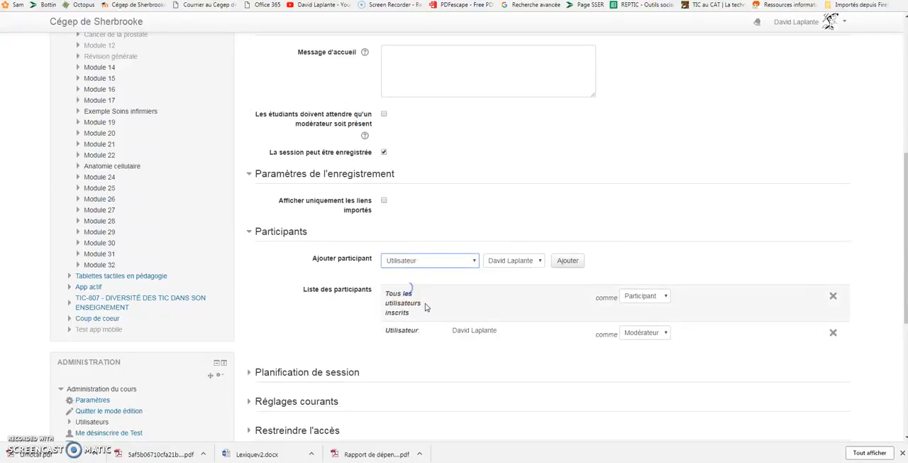
{"action": "left_click", "coordinate": [499, 267]}
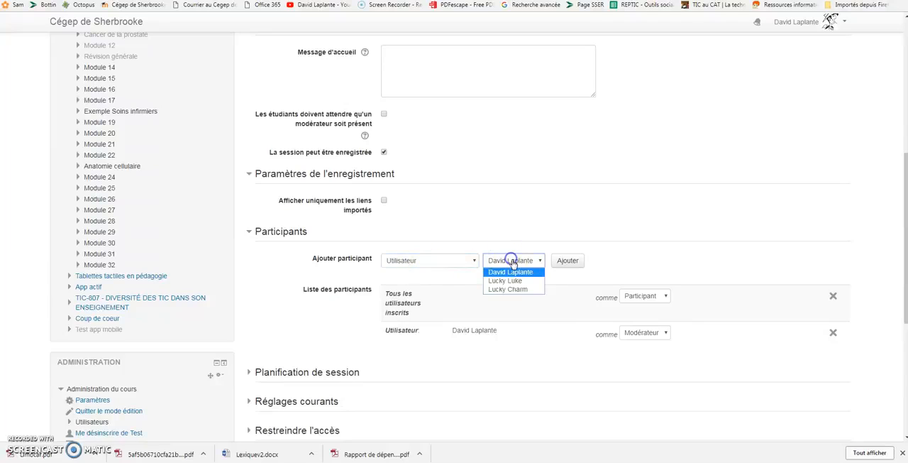
{"action": "left_click", "coordinate": [510, 281]}
{"action": "left_click", "coordinate": [693, 254]}
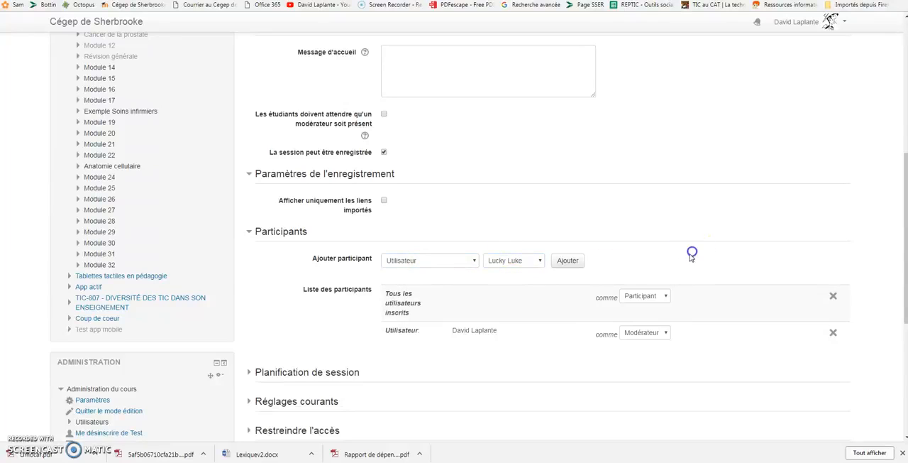
{"action": "left_click", "coordinate": [566, 265]}
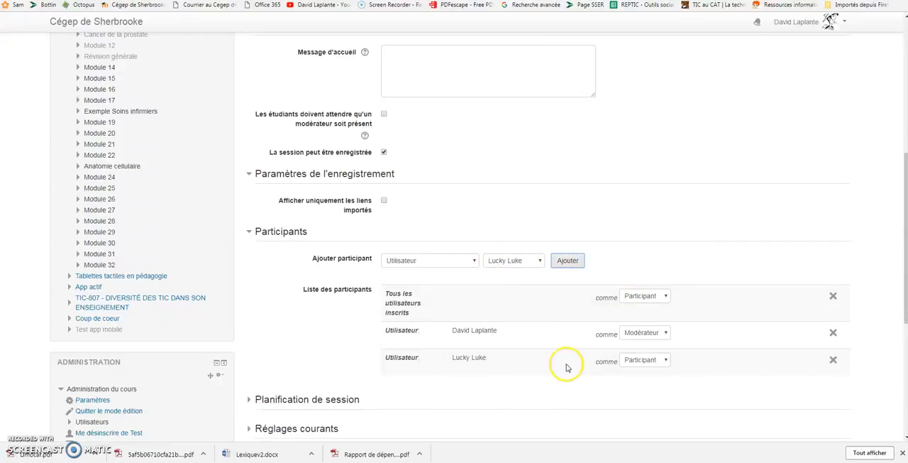
{"action": "left_click", "coordinate": [461, 260]}
{"action": "left_click", "coordinate": [423, 270]}
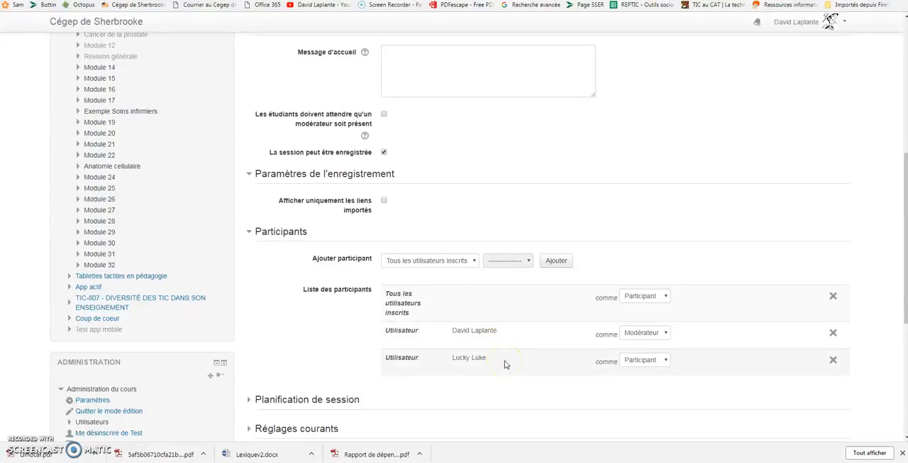
Expand the session scheduling settings and try enabling the Accès ouvert and Accès clos dates, leaving both disabled
{"action": "scroll", "coordinate": [331, 361], "scroll_direction": "down", "scroll_amount": 2}
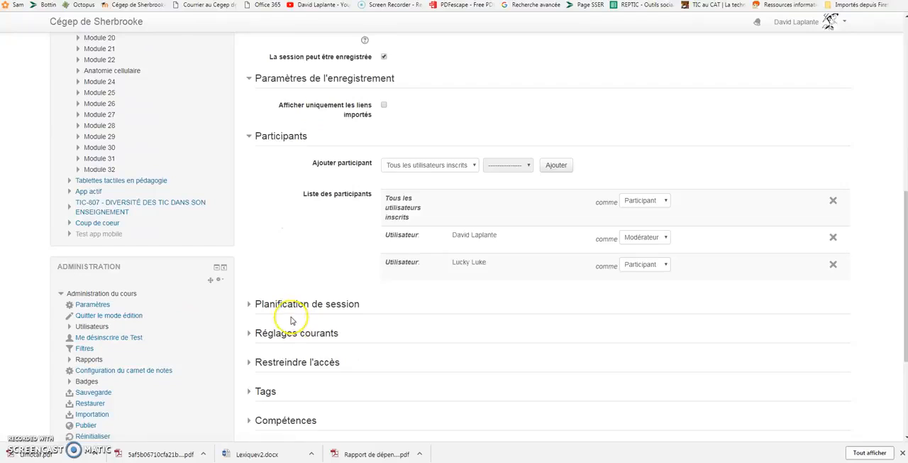
{"action": "left_click", "coordinate": [287, 305]}
{"action": "scroll", "coordinate": [364, 324], "scroll_direction": "down", "scroll_amount": 1}
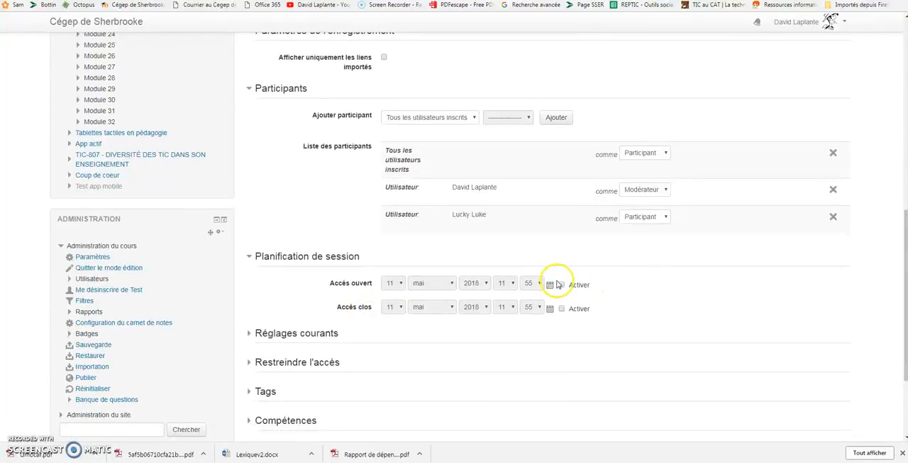
{"action": "left_click", "coordinate": [563, 286]}
{"action": "left_click", "coordinate": [563, 286]}
{"action": "left_click", "coordinate": [561, 309]}
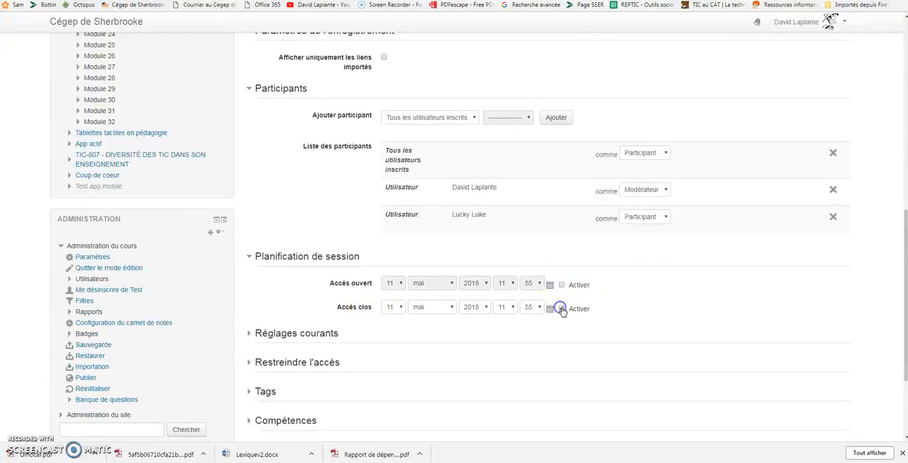
{"action": "left_click", "coordinate": [561, 309]}
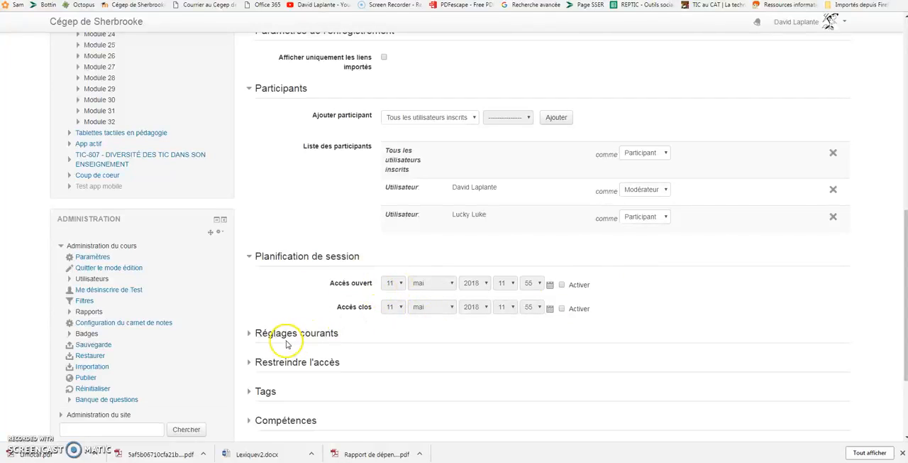
Review the common settings and access restrictions, and save and display the conference activity
{"action": "left_click", "coordinate": [332, 334]}
{"action": "scroll", "coordinate": [356, 348], "scroll_direction": "down", "scroll_amount": 1}
{"action": "scroll", "coordinate": [356, 344], "scroll_direction": "down", "scroll_amount": 1}
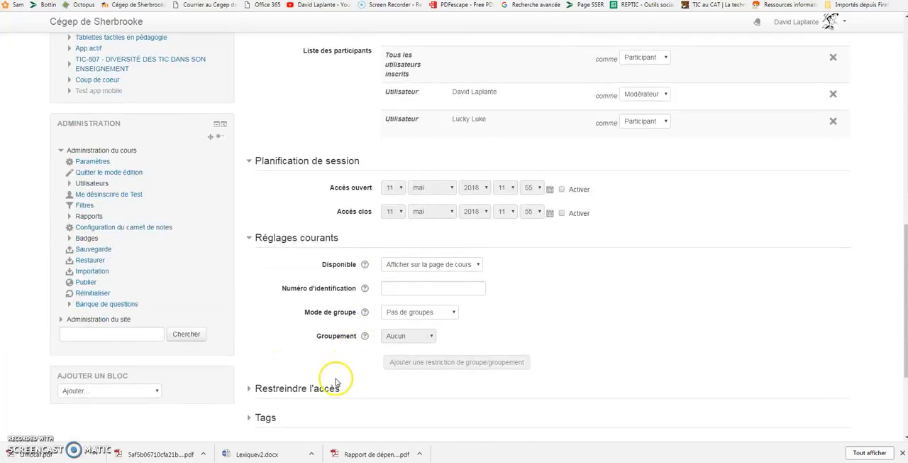
{"action": "scroll", "coordinate": [341, 333], "scroll_direction": "down", "scroll_amount": 1}
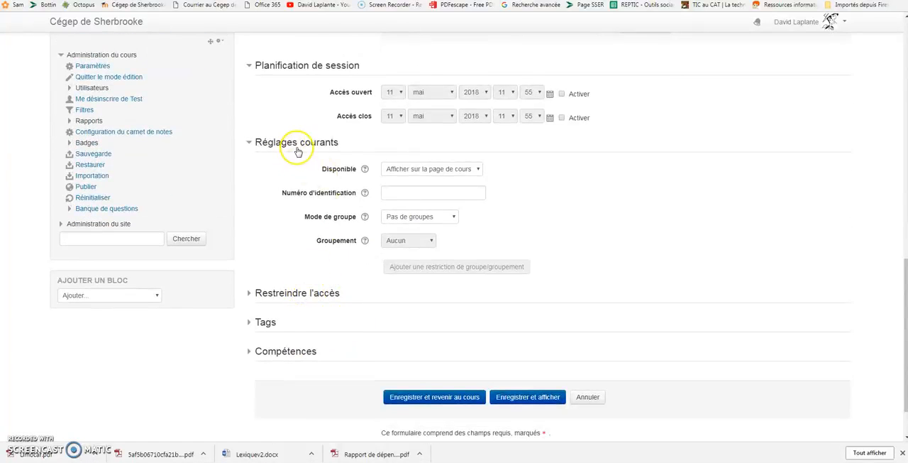
{"action": "left_click", "coordinate": [301, 293]}
{"action": "left_click", "coordinate": [300, 294]}
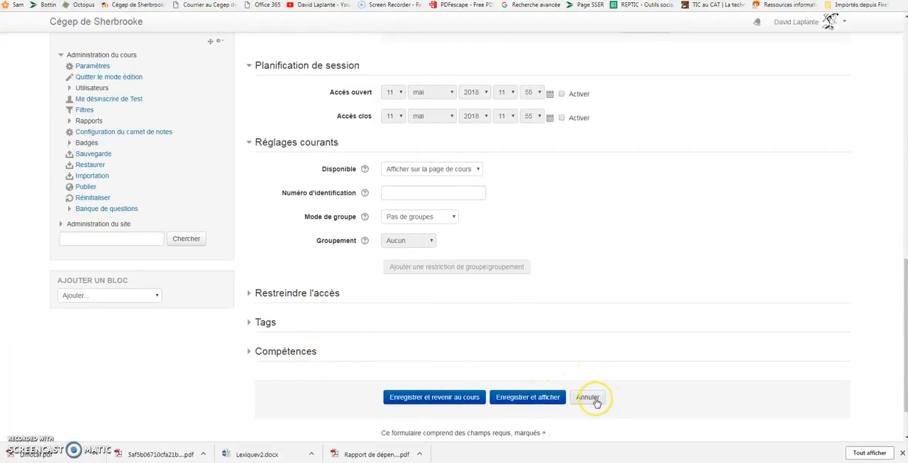
{"action": "left_click", "coordinate": [527, 398]}
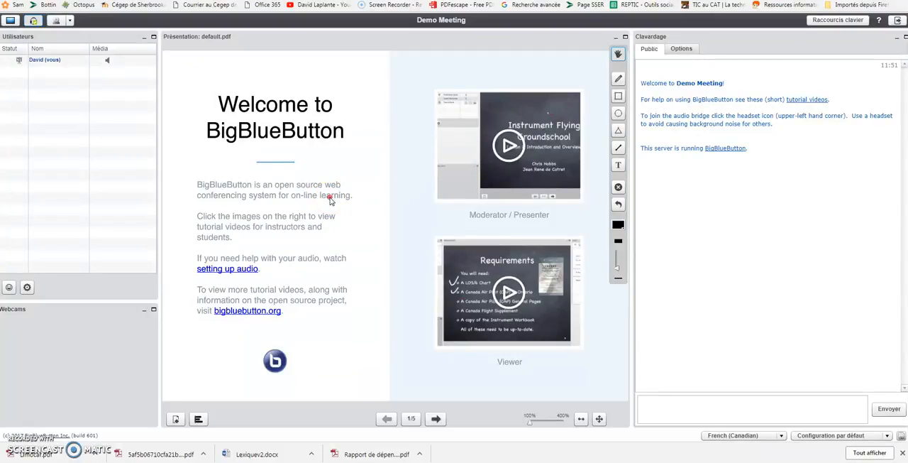
On the blank second slide, draw a smiley face with the pencil and frame it with four straight lines
{"action": "left_click", "coordinate": [436, 419]}
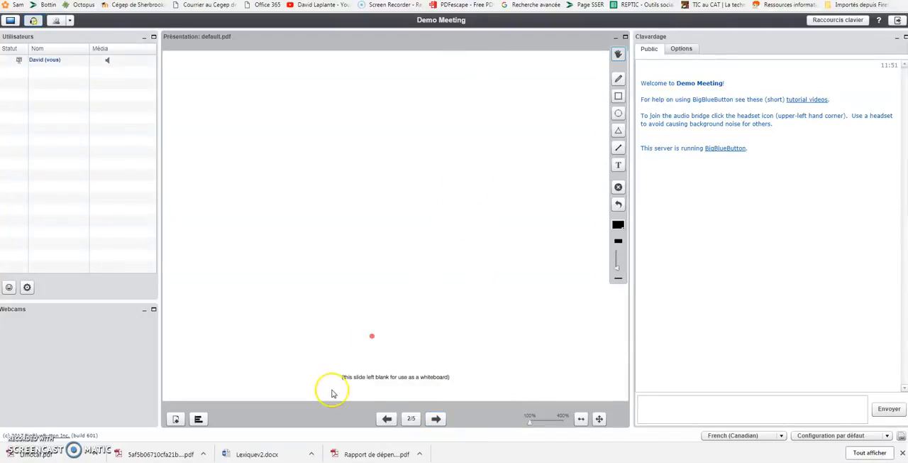
{"action": "left_click", "coordinate": [618, 79]}
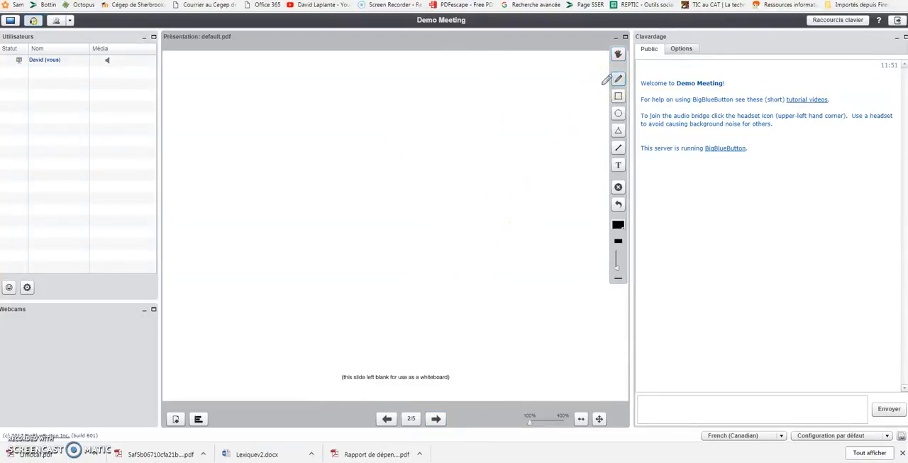
{"action": "left_click_drag", "start_coordinate": [336, 141], "coordinate": [333, 145]}
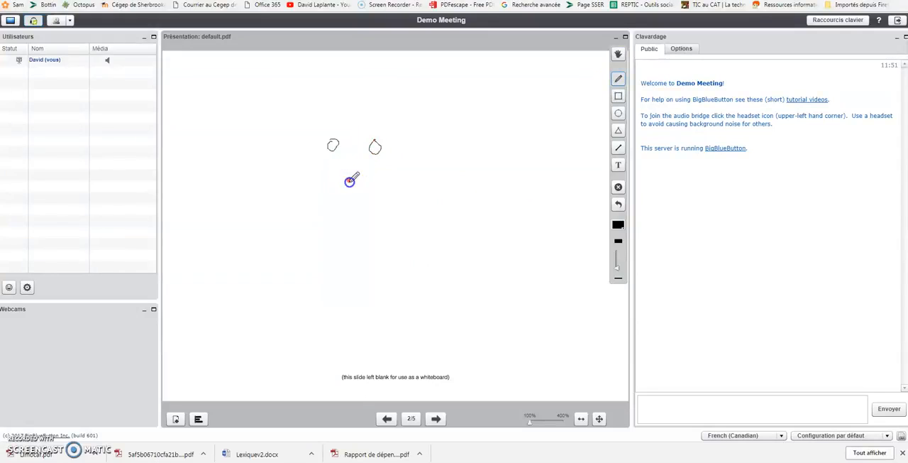
{"action": "left_click_drag", "start_coordinate": [381, 190], "coordinate": [382, 182]}
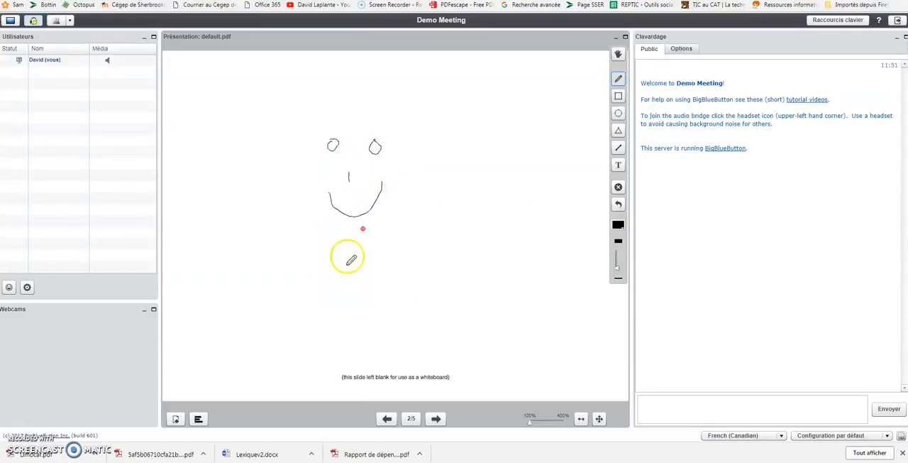
{"action": "left_click", "coordinate": [618, 148]}
{"action": "mouse_move", "coordinate": [281, 125]}
{"action": "left_mouse_down"}
{"action": "mouse_move", "coordinate": [276, 247]}
{"action": "mouse_move", "coordinate": [430, 248]}
{"action": "mouse_move", "coordinate": [435, 119]}
{"action": "mouse_move", "coordinate": [267, 122]}
{"action": "left_mouse_up"}
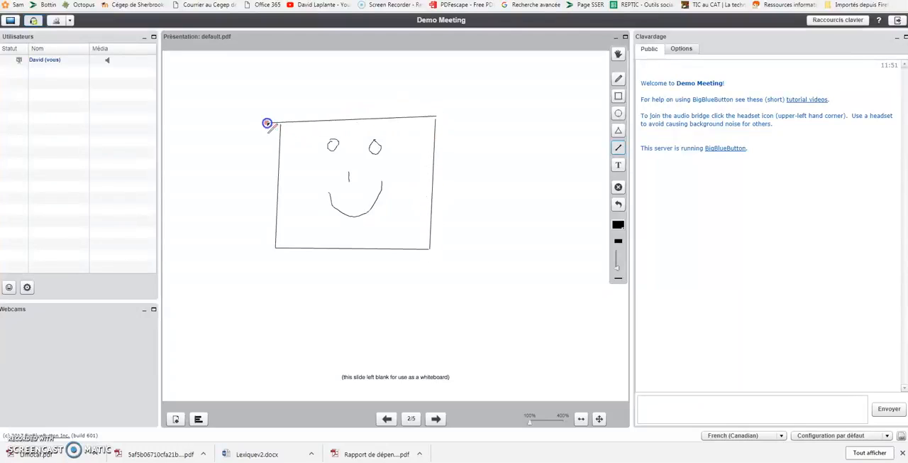
Open the dialog for uploading a file to present, review its options, and close it without selecting a file
{"action": "left_click", "coordinate": [176, 419]}
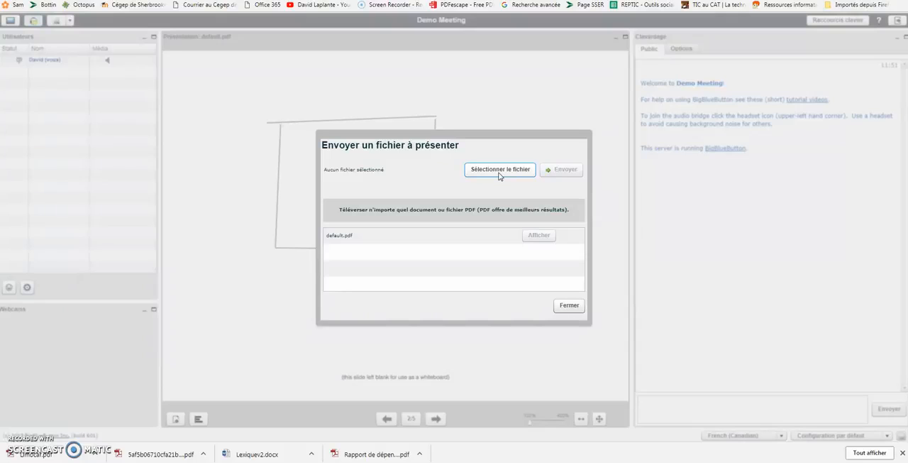
{"action": "left_click", "coordinate": [569, 306]}
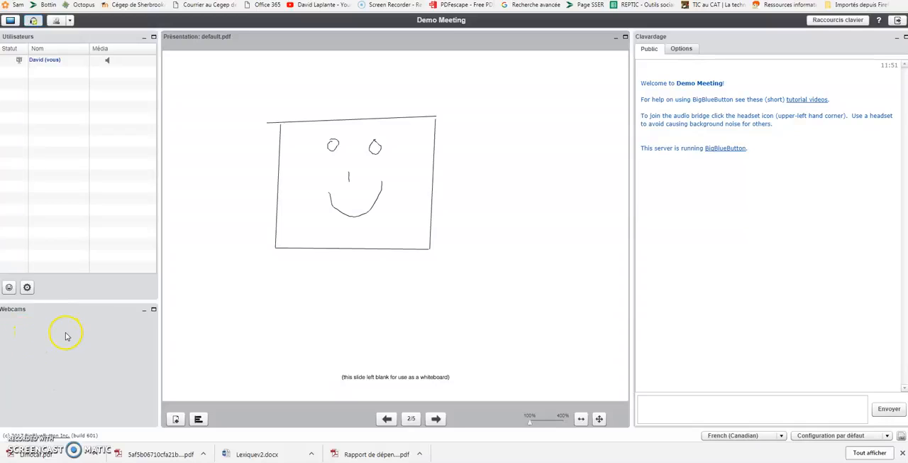
Try maximizing and moving the Webcams window and shifting the presentation window, returning both to their original places in the layout
{"action": "left_click", "coordinate": [154, 313]}
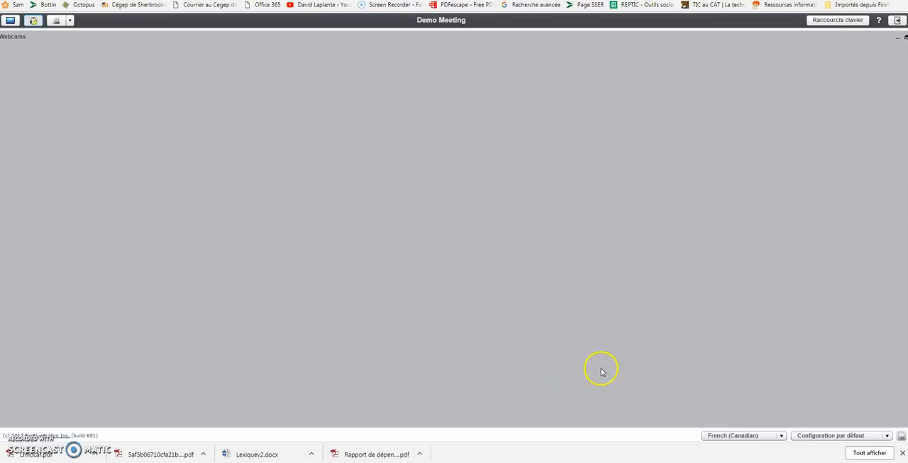
{"action": "left_click", "coordinate": [905, 36]}
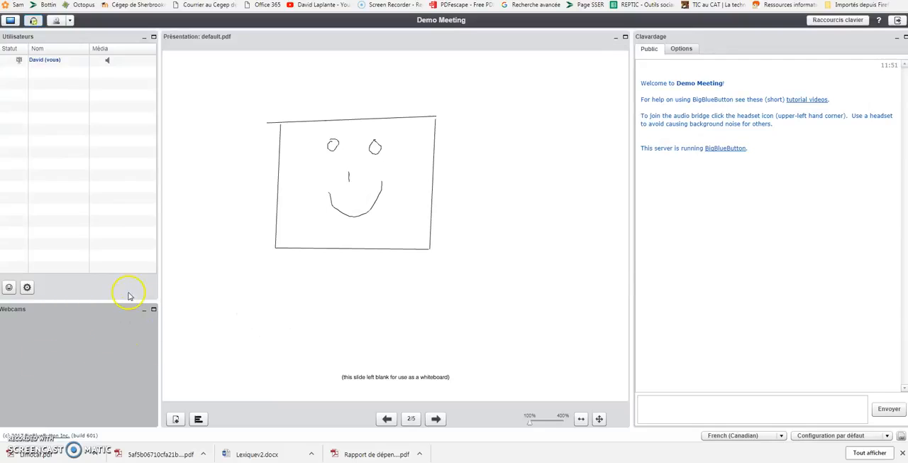
{"action": "left_click_drag", "start_coordinate": [127, 310], "coordinate": [497, 78]}
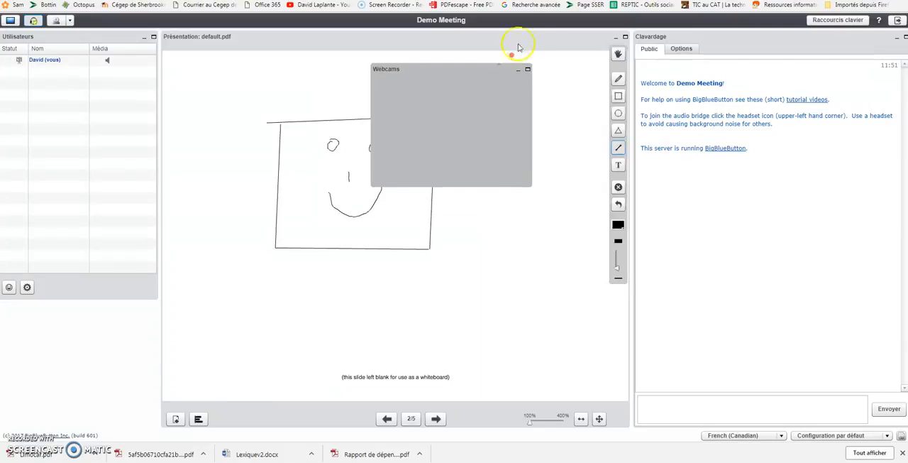
{"action": "left_click_drag", "start_coordinate": [568, 41], "coordinate": [851, 56]}
{"action": "left_click", "coordinate": [404, 107]}
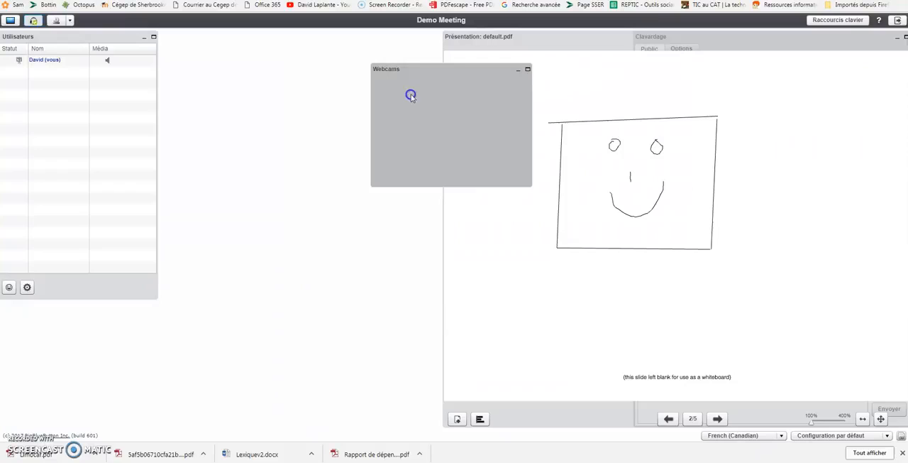
{"action": "left_click_drag", "start_coordinate": [432, 71], "coordinate": [36, 327]}
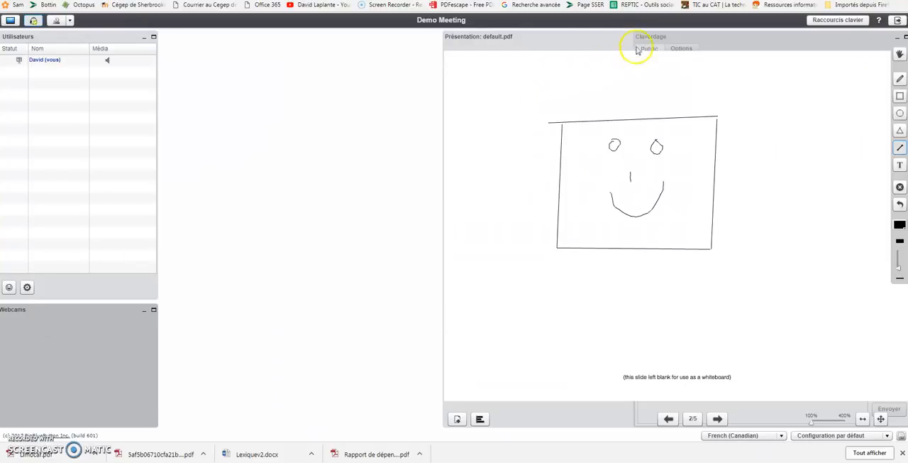
{"action": "left_click_drag", "start_coordinate": [588, 36], "coordinate": [310, 74]}
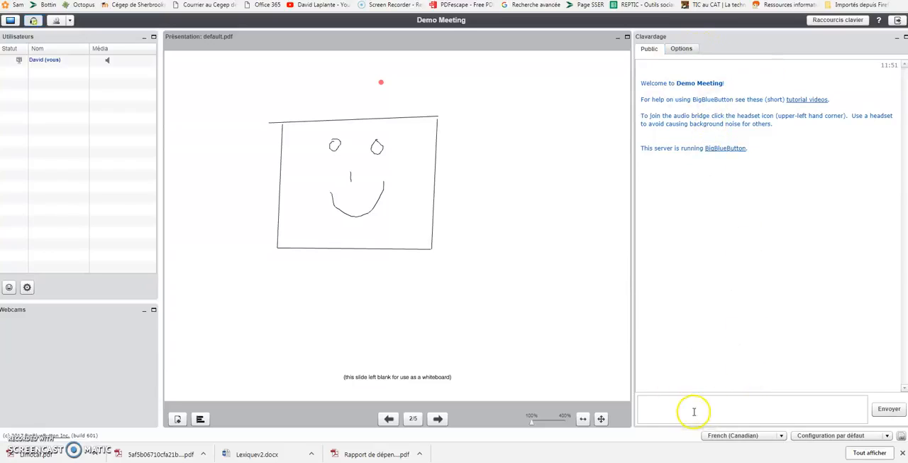
Check which context options are available for the participant entry in the Utilisateurs list, and dismiss them
{"action": "right_click", "coordinate": [56, 66]}
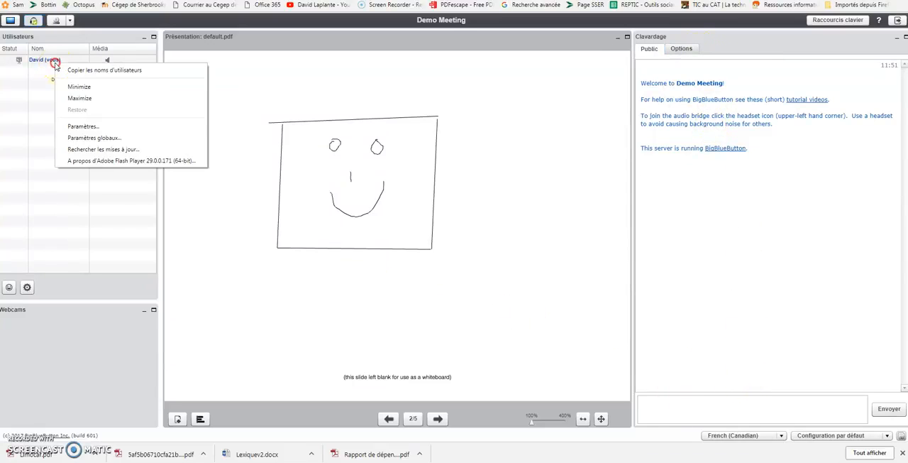
{"action": "left_click", "coordinate": [45, 76]}
{"action": "right_click", "coordinate": [45, 76]}
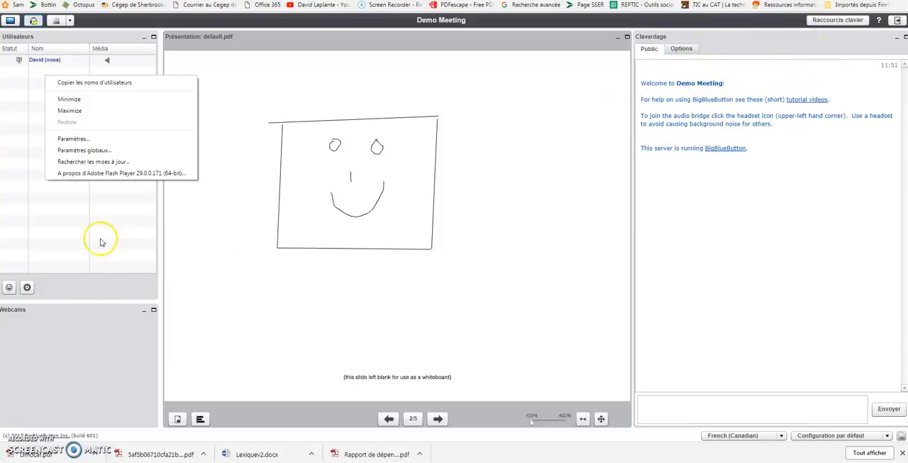
{"action": "left_click", "coordinate": [30, 80]}
{"action": "left_click", "coordinate": [66, 40]}
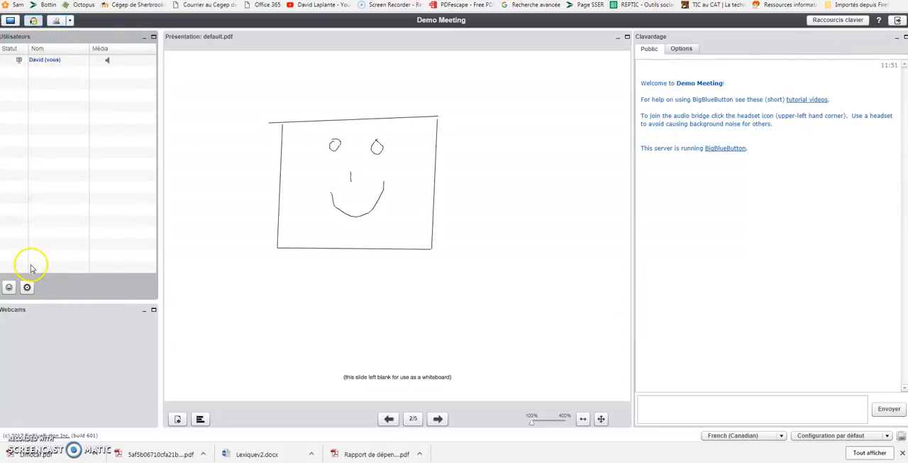
Try setting your own participant status to applause (Statuts d'applaudissements), and clear the status again
{"action": "left_click", "coordinate": [9, 287]}
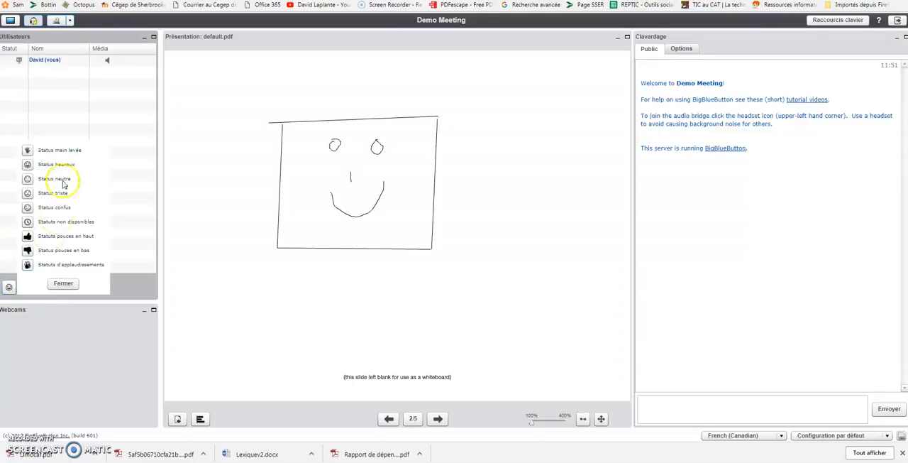
{"action": "right_click", "coordinate": [34, 154]}
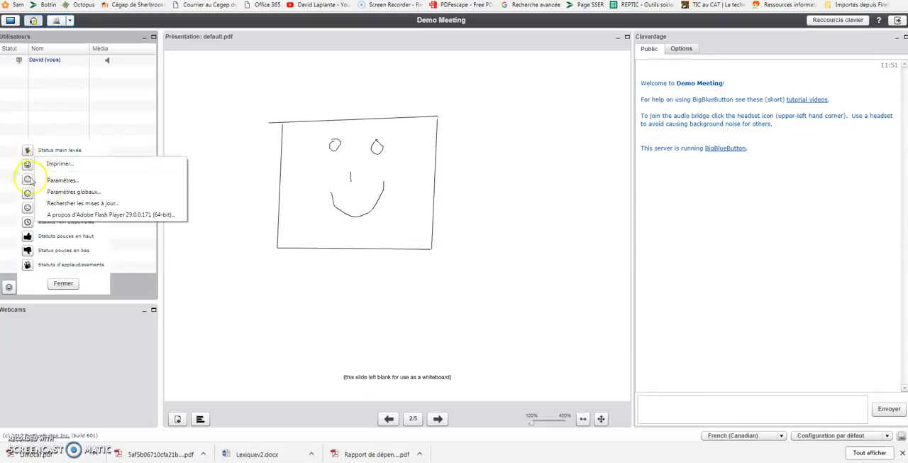
{"action": "left_click", "coordinate": [27, 264]}
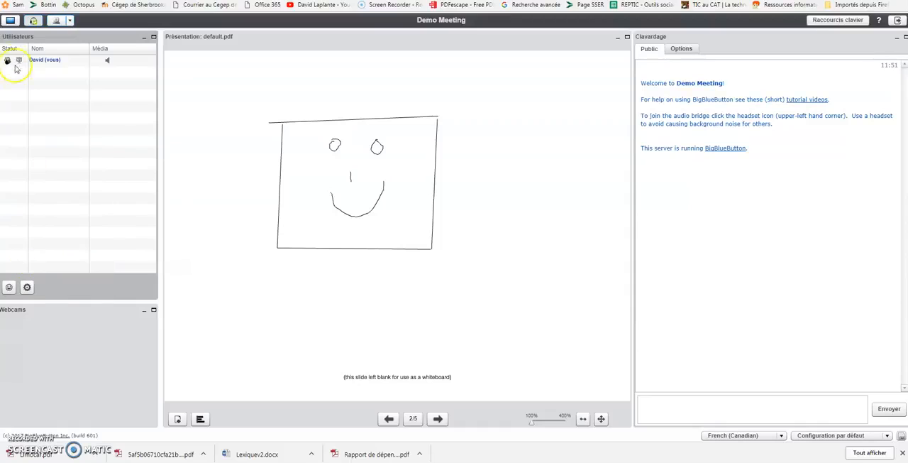
{"action": "left_click", "coordinate": [9, 287]}
{"action": "left_click", "coordinate": [58, 283]}
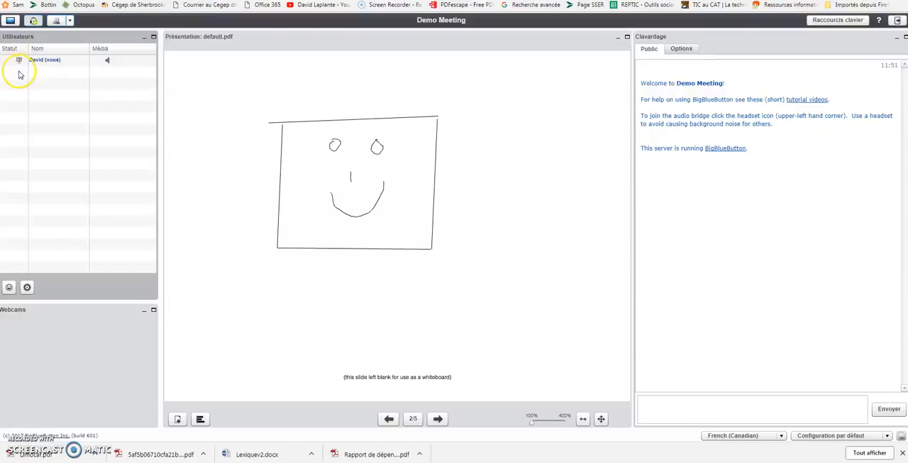
{"action": "mouse_move", "coordinate": [200, 269]}
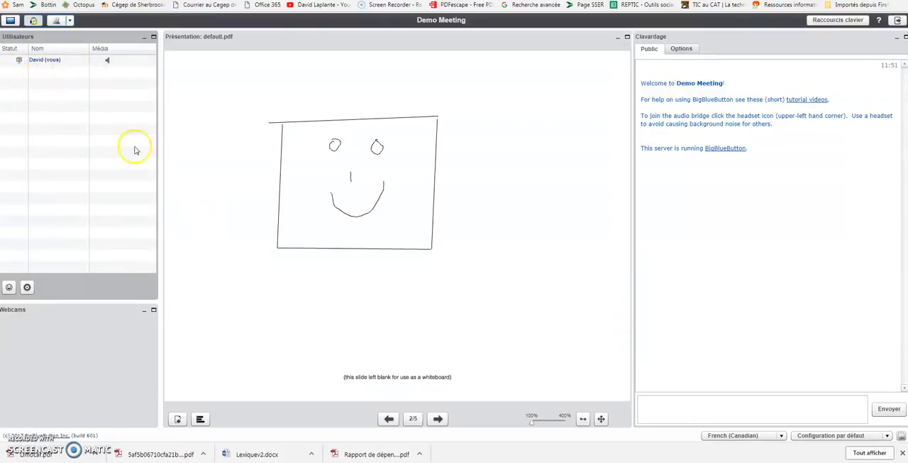